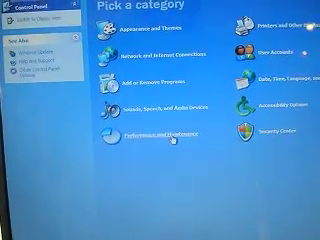
# Open Device Manager from System properties' Hardware tab via Performance and Maintenance
pyautogui.click(174, 134)
pyautogui.click(198, 157)
pyautogui.click(172, 77)
pyautogui.click(188, 116)
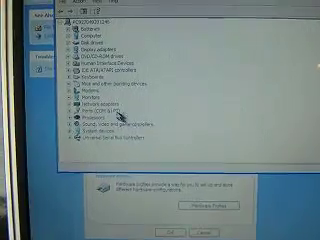